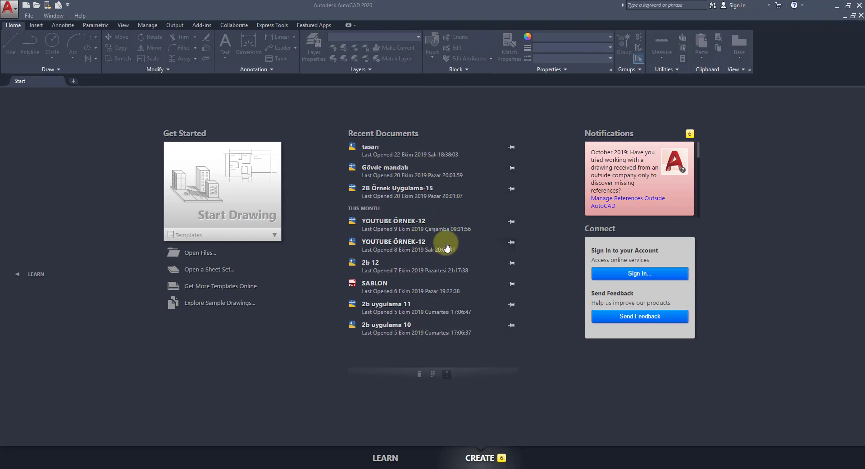
# Step: Start a new blank drawing, Drawing2, and switch its grid off
pyautogui.click(252, 205)
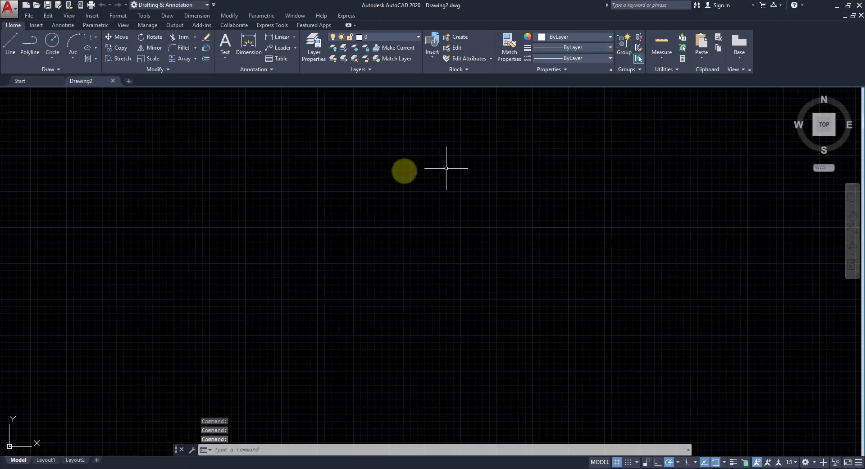
pyautogui.click(617, 462)
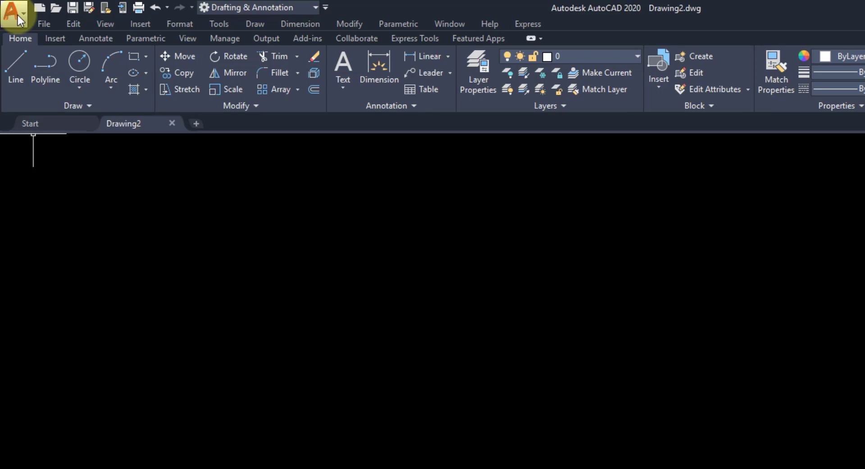
# Step: Try the Options entry points in the application menu and canvas shortcut menu, then enter 'Opt' at the command line
pyautogui.click(18, 15)
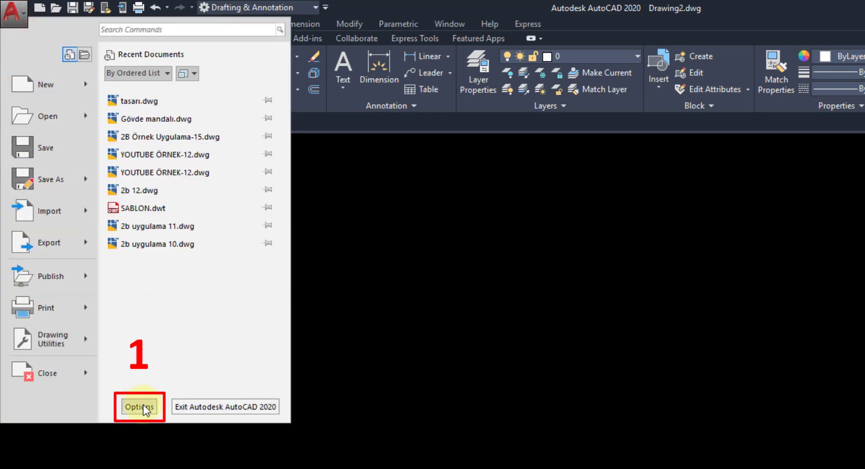
pyautogui.click(834, 27)
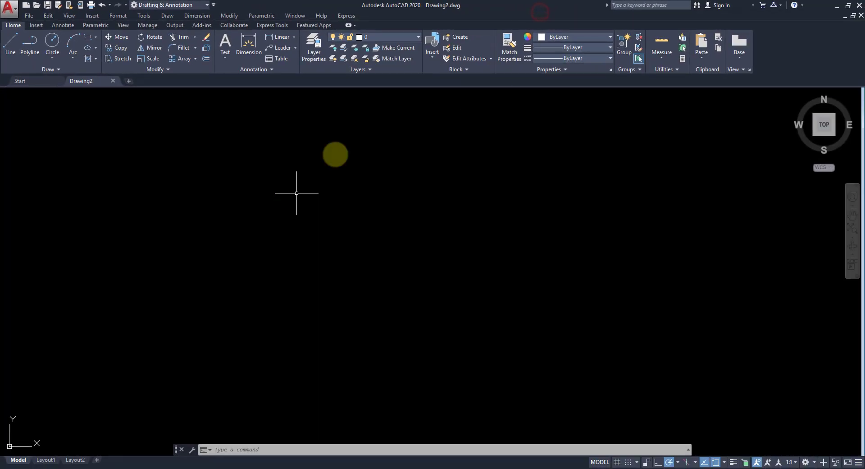
pyautogui.rightClick(423, 180)
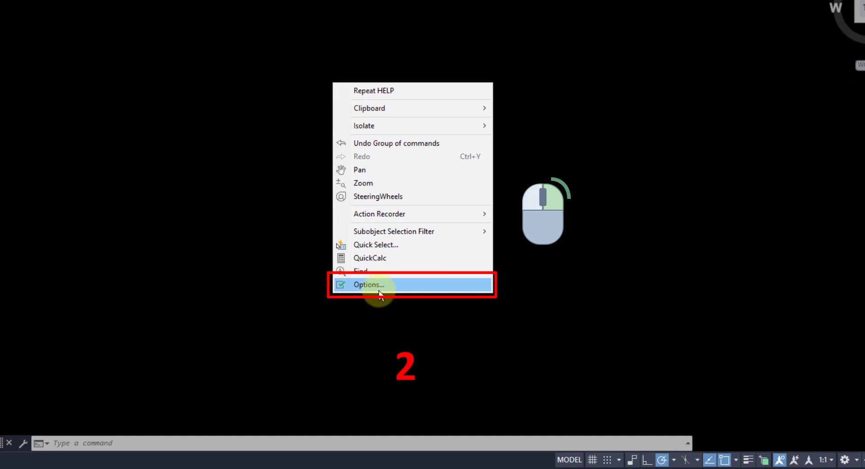
pyautogui.click(234, 442)
pyautogui.write('o')
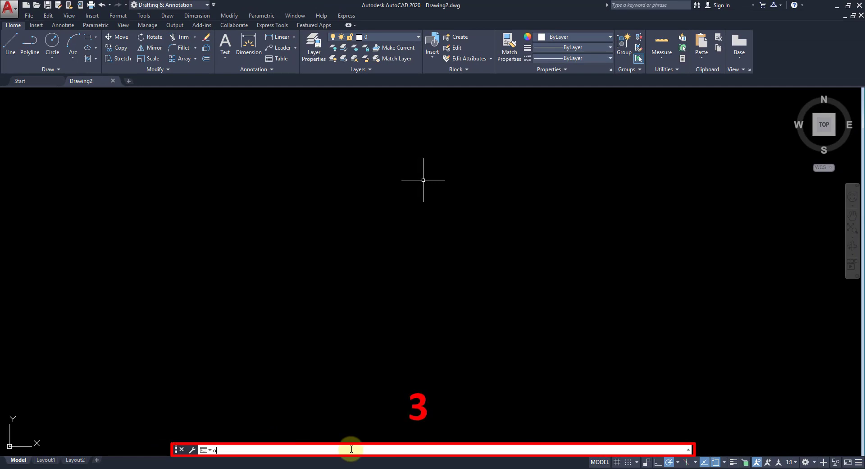
pyautogui.write('Opt')
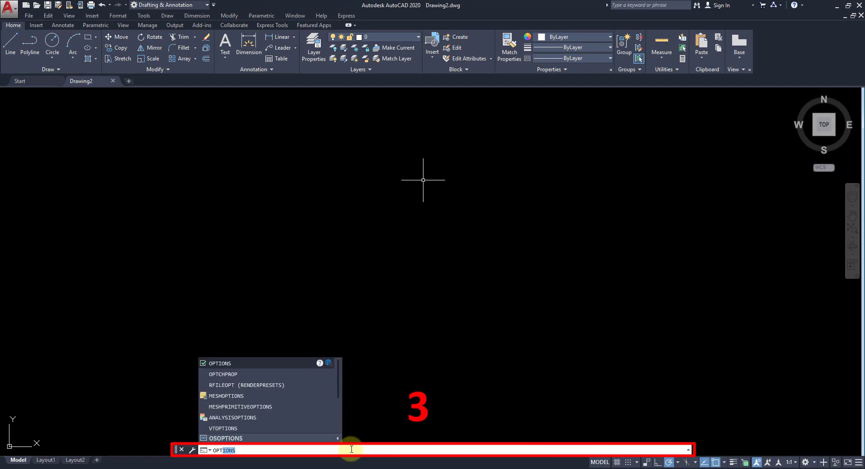
# Step: Run OPTIONS, shift the dialog right, browse the Files and Open and Save pages, then return to Display
pyautogui.click(234, 363)
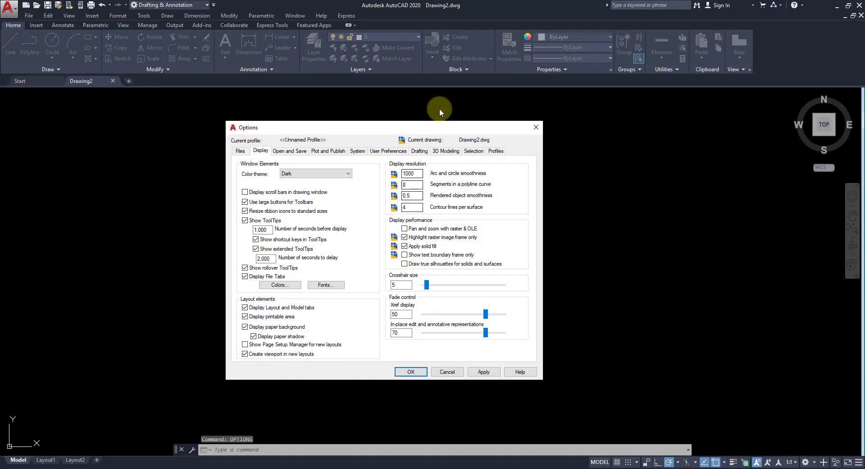
pyautogui.moveTo(415, 129); pyautogui.dragTo(441, 132)
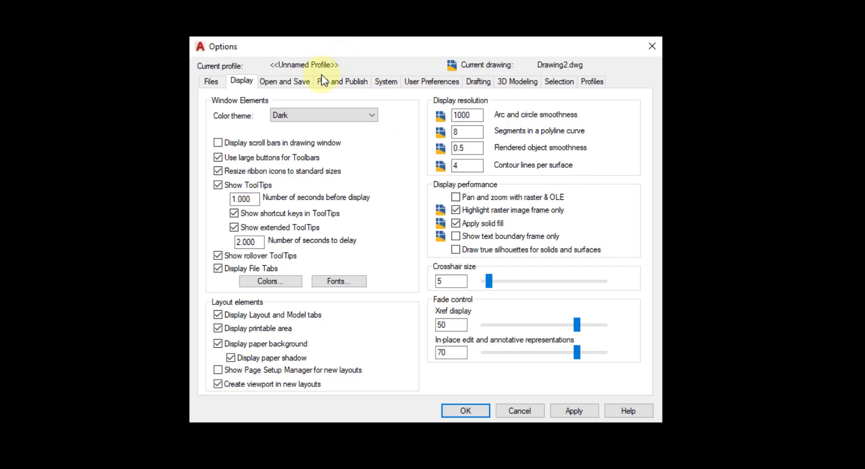
pyautogui.click(211, 81)
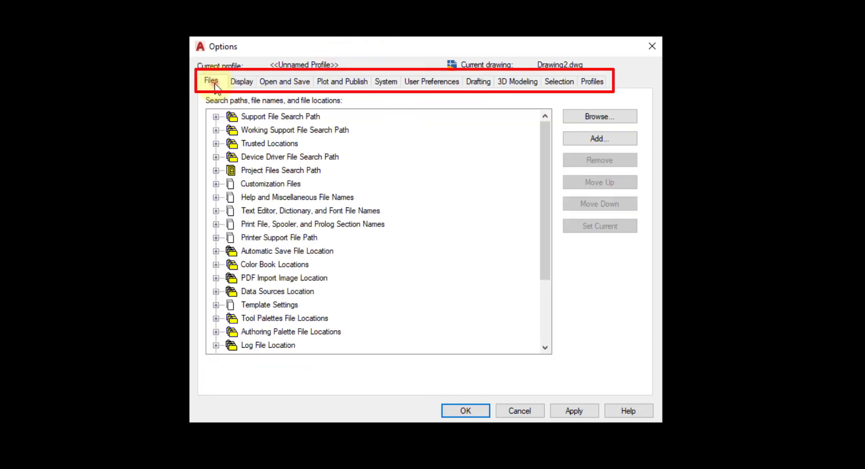
pyautogui.click(247, 84)
pyautogui.click(285, 80)
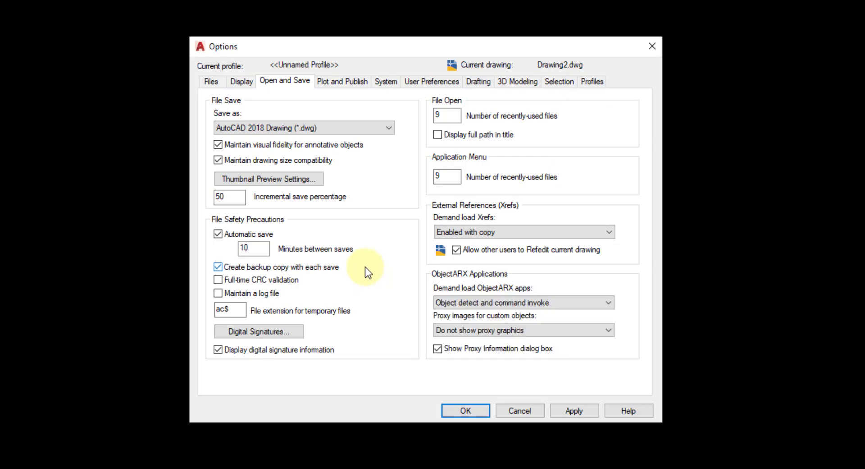
pyautogui.click(245, 81)
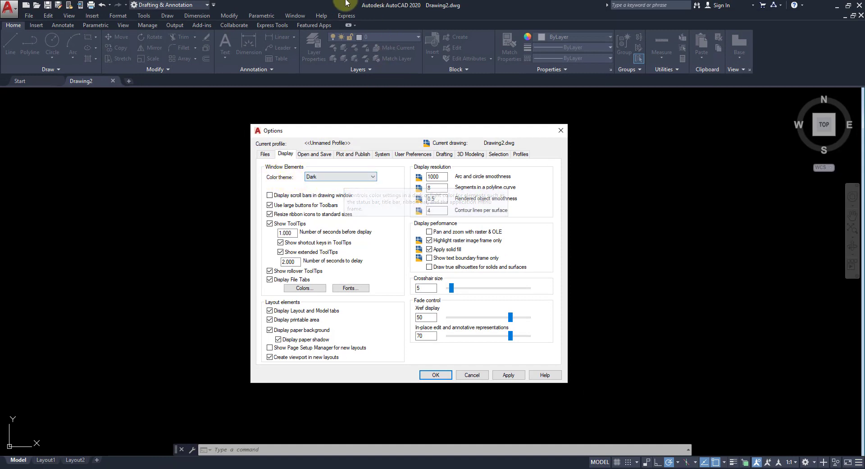
# Step: Apply the Light color theme, switch back to Dark and apply, then cancel Options
pyautogui.click(348, 177)
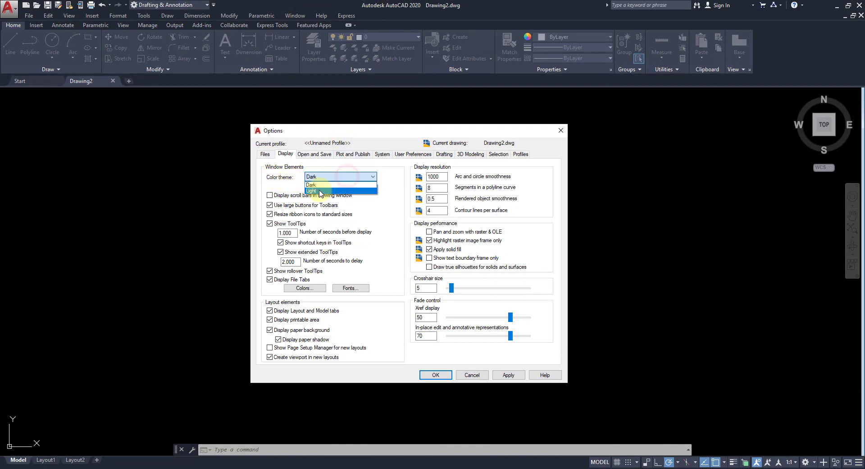
pyautogui.click(321, 191)
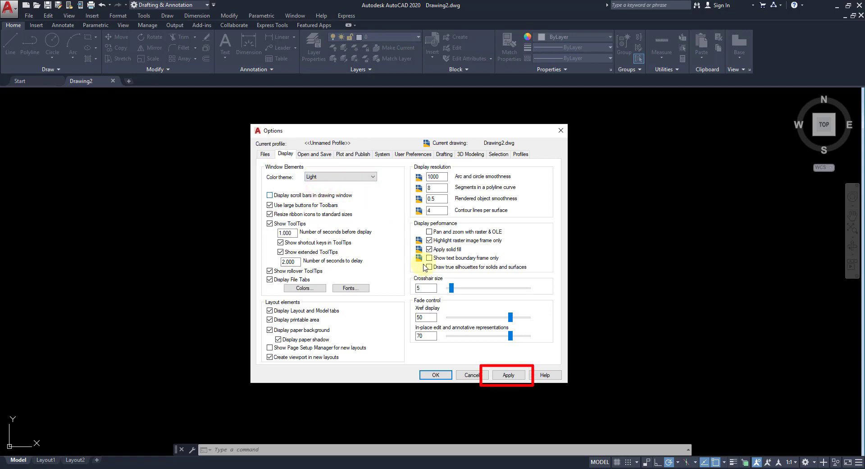
pyautogui.click(510, 376)
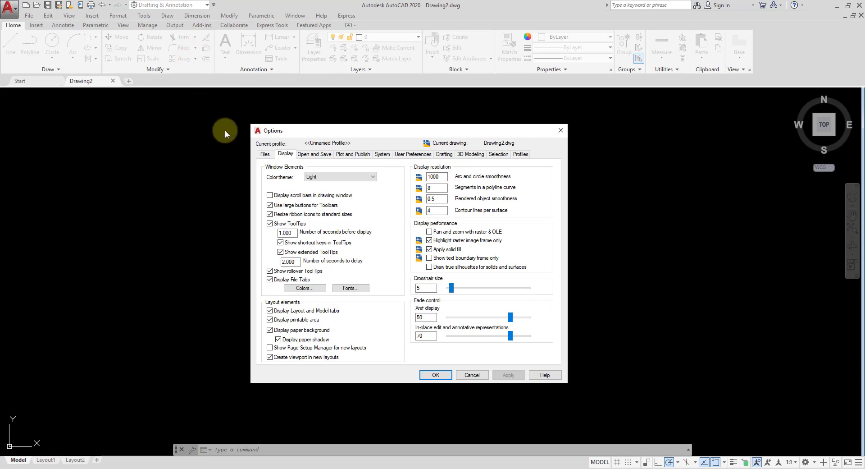
pyautogui.click(333, 176)
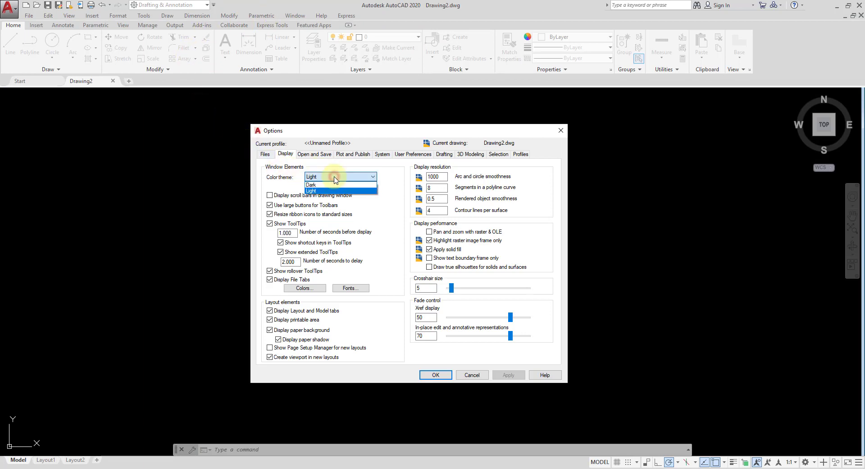
pyautogui.click(329, 185)
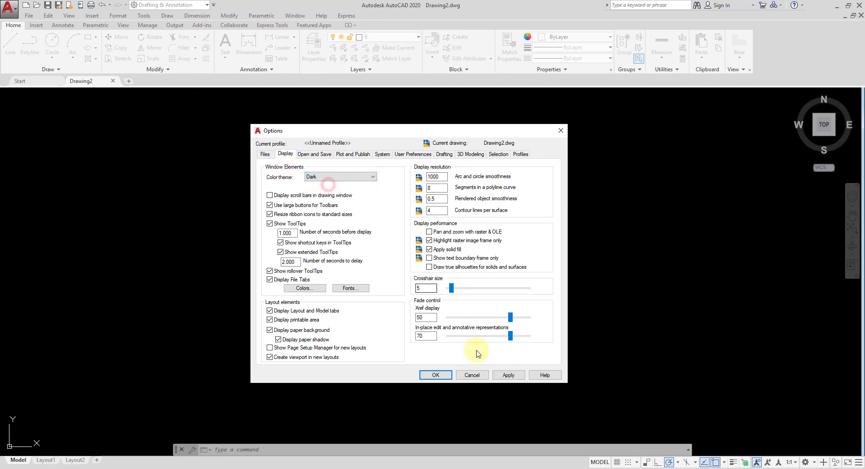
pyautogui.click(505, 373)
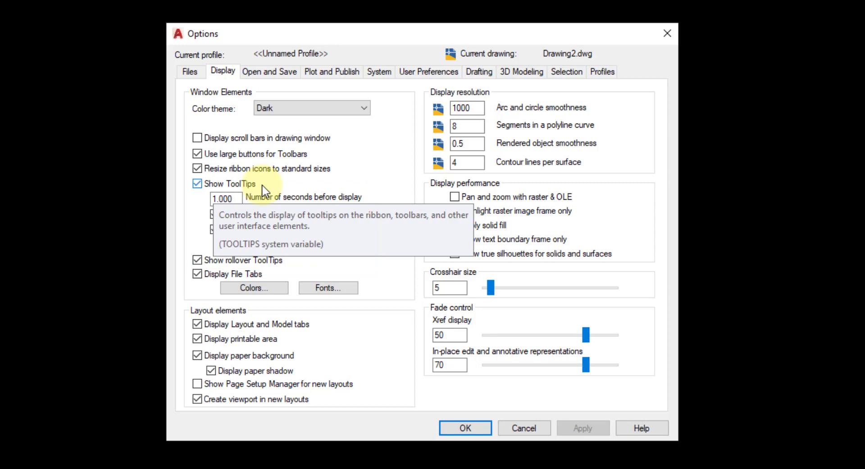
pyautogui.click(523, 428)
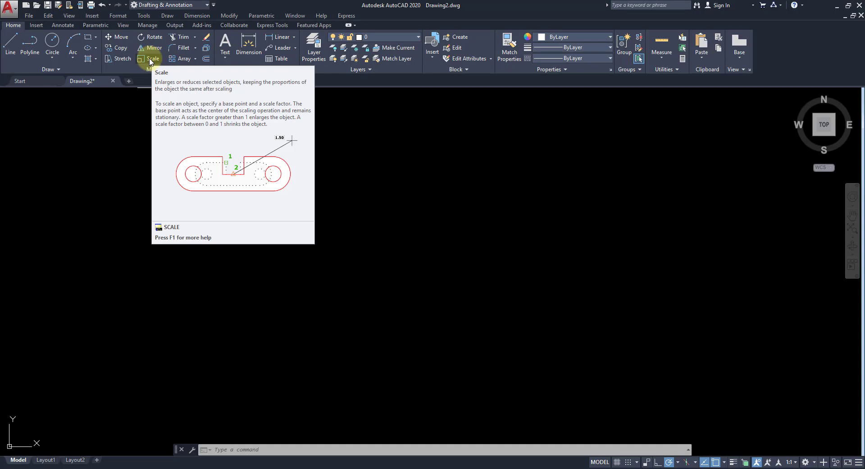
# Step: Reopen Options from the drawing area's shortcut menu
pyautogui.rightClick(396, 184)
pyautogui.click(419, 345)
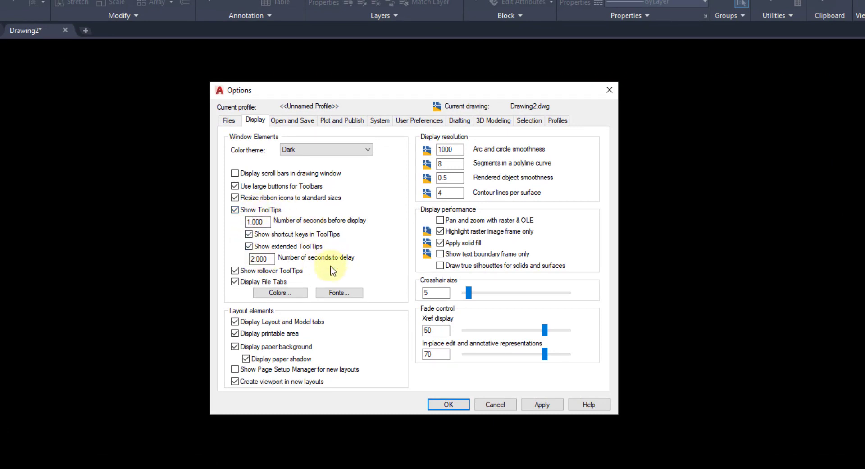
# Step: In Drawing Window Colors, cycle through every context, then inspect the 2D model space crosshair and background colours
pyautogui.click(286, 293)
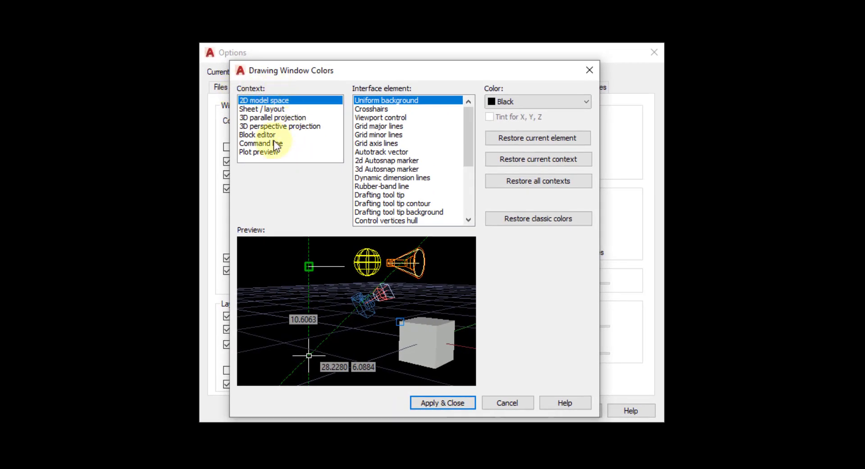
pyautogui.click(270, 109)
pyautogui.click(270, 118)
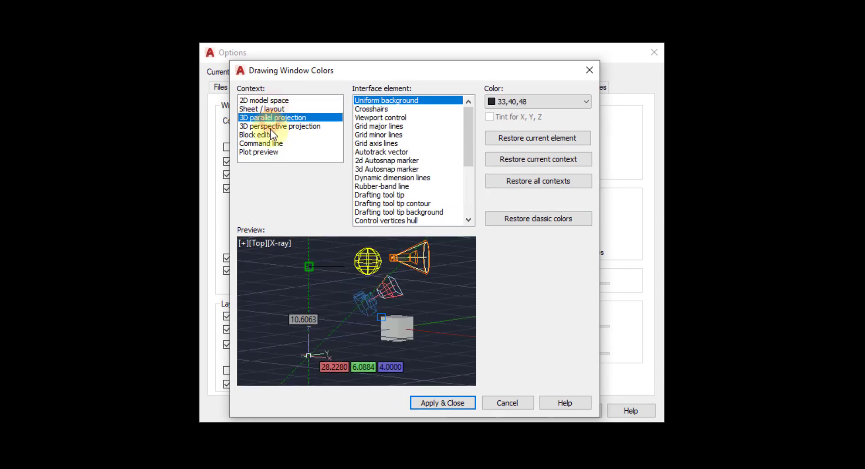
pyautogui.click(270, 128)
pyautogui.click(266, 136)
pyautogui.click(266, 143)
pyautogui.click(270, 152)
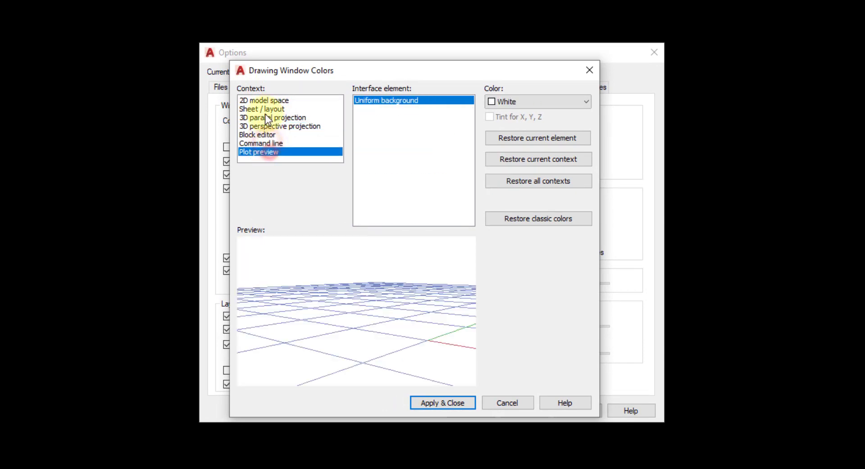
pyautogui.click(262, 102)
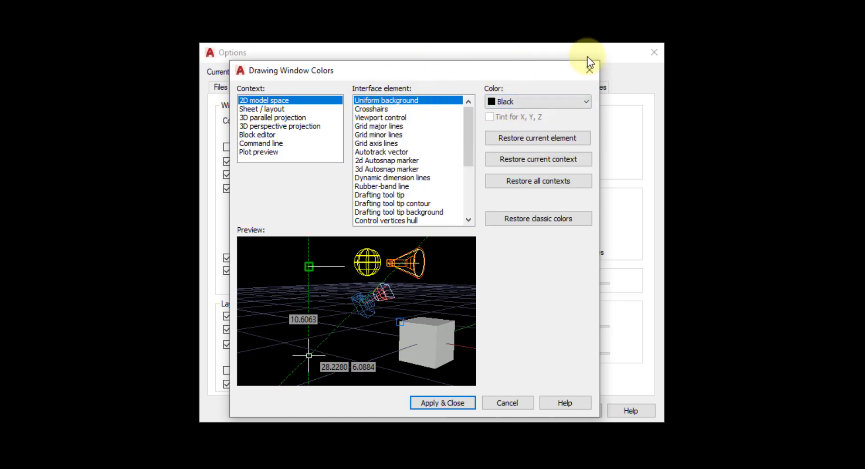
pyautogui.click(374, 110)
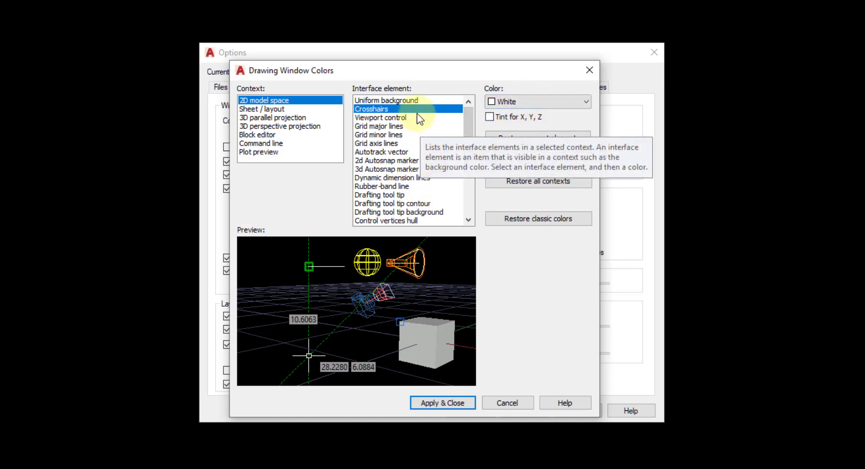
pyautogui.click(404, 101)
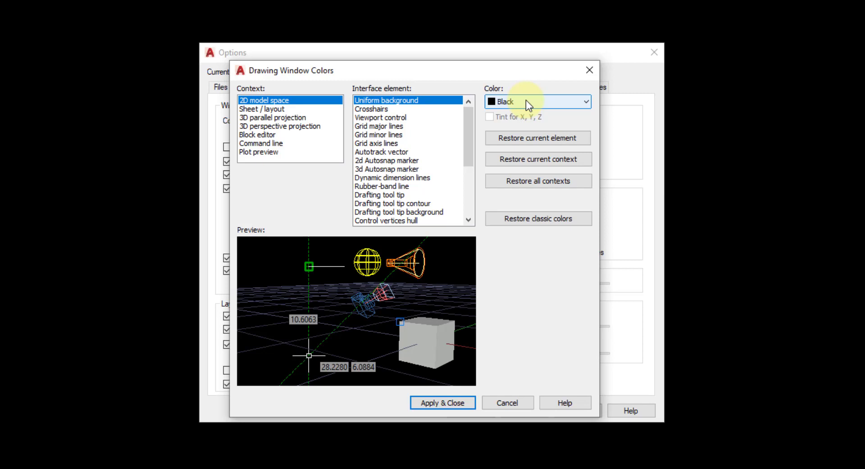
# Step: Check the background Color list, keep Black, and cancel back to the Display page
pyautogui.click(526, 100)
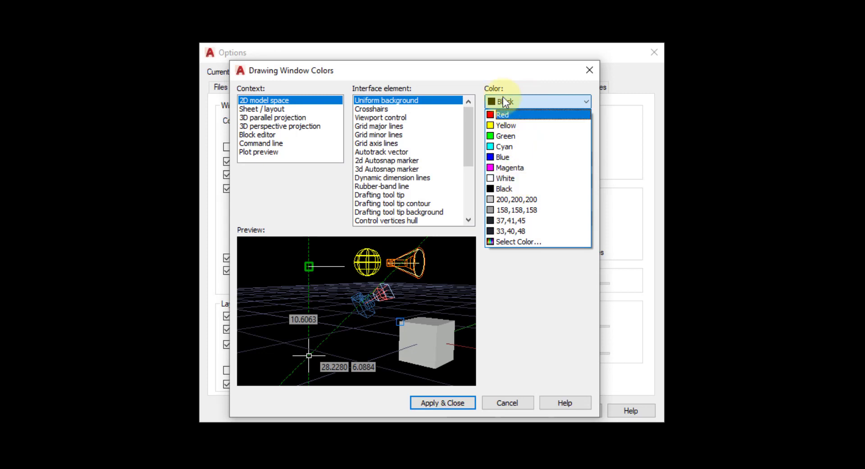
pyautogui.click(504, 73)
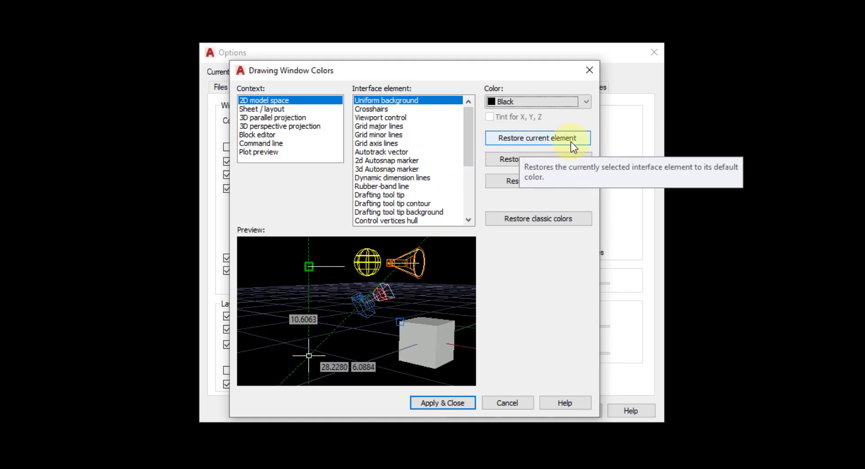
pyautogui.click(520, 403)
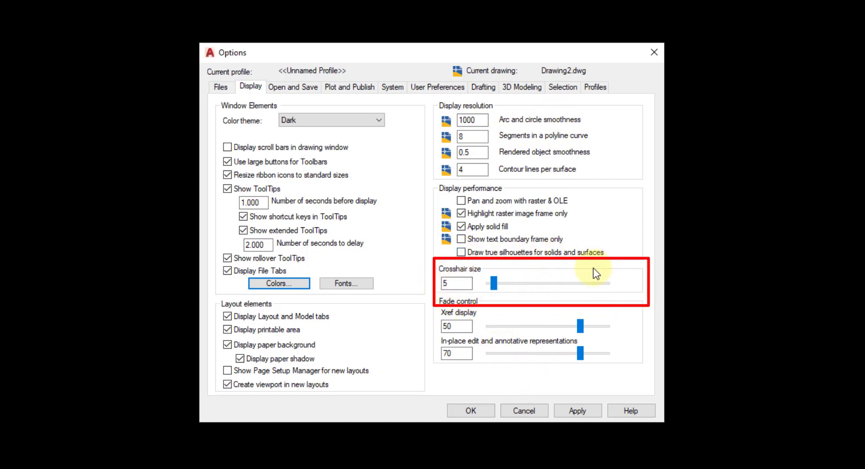
# Step: Cancel Options and reopen it from the drawing area's shortcut menu
pyautogui.click(531, 415)
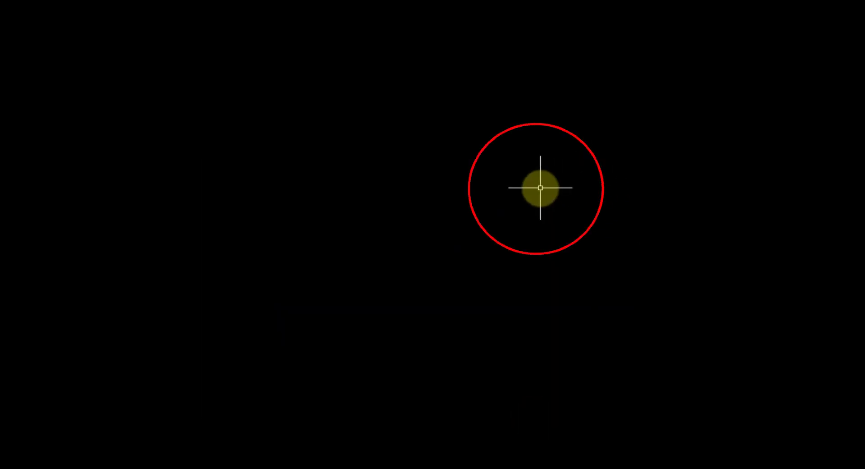
pyautogui.rightClick(526, 92)
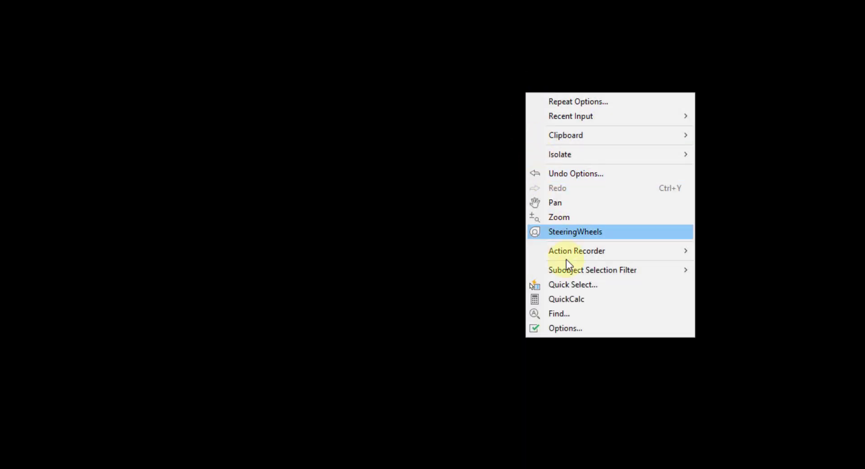
pyautogui.click(566, 329)
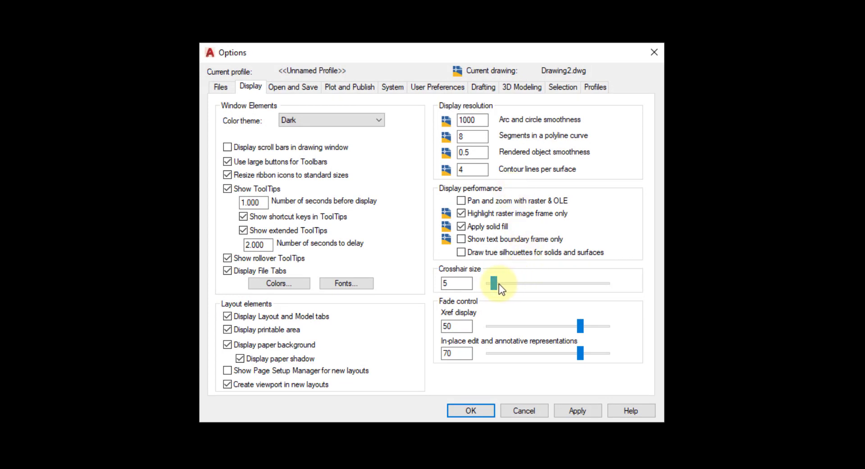
# Step: Set the crosshair size to 100, apply and confirm, then reopen Options
pyautogui.moveTo(504, 286); pyautogui.dragTo(597, 285)
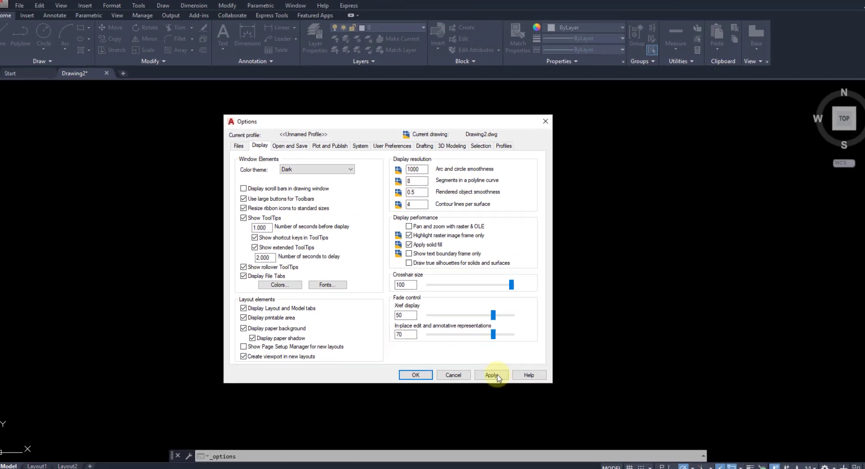
pyautogui.click(484, 371)
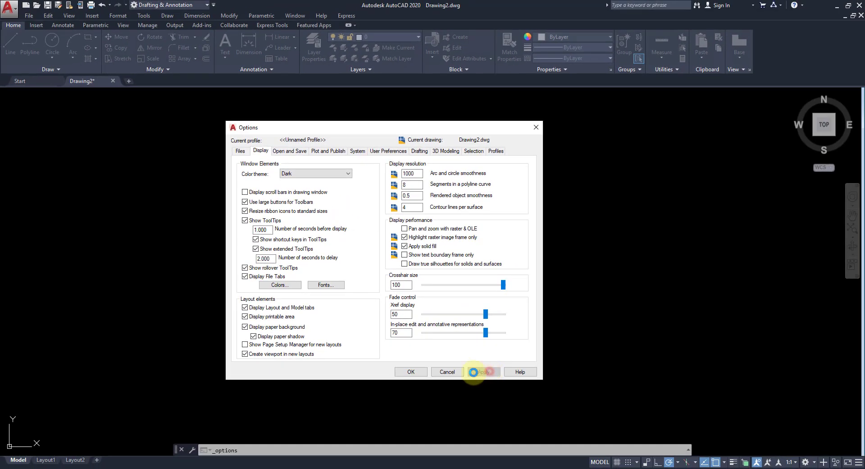
pyautogui.click(410, 371)
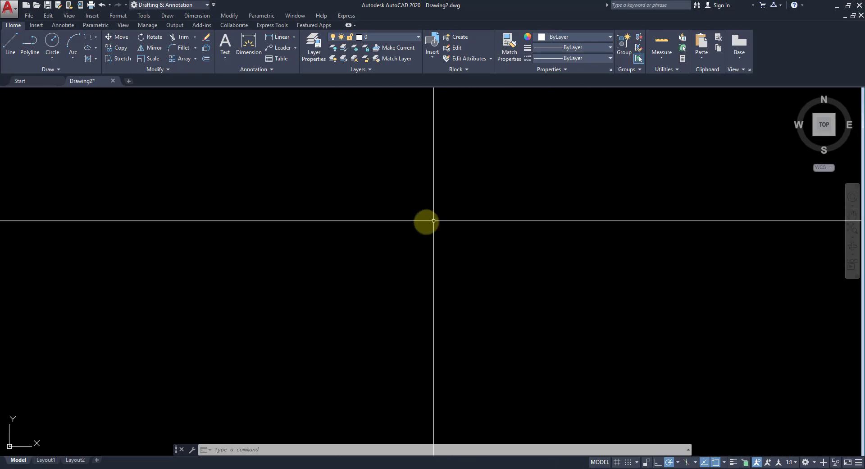
pyautogui.rightClick(440, 175)
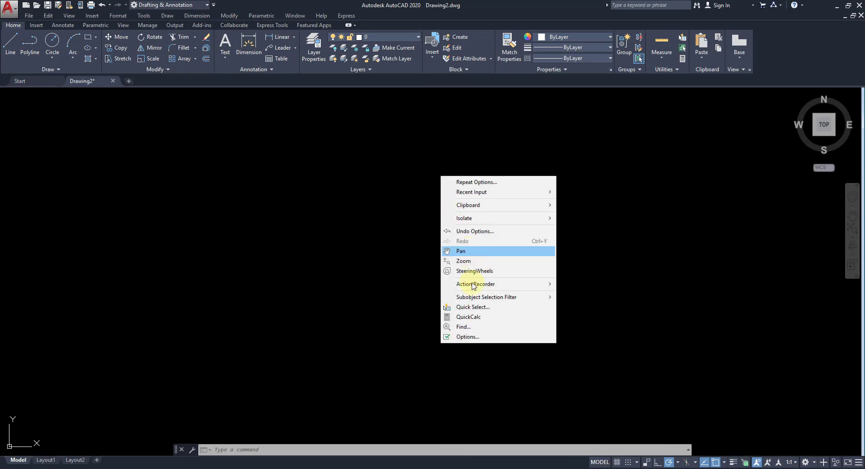
pyautogui.click(477, 338)
# Step: Set the crosshair size back to 5, apply it, and view the Open and Save page
pyautogui.doubleClick(402, 284)
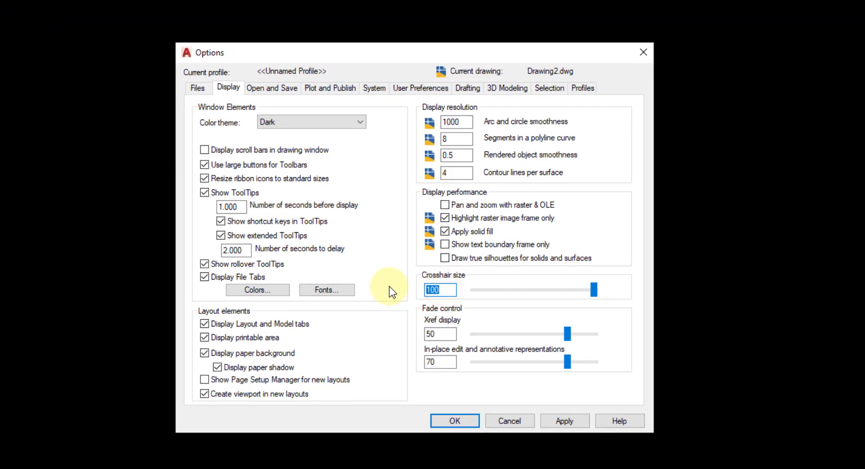
pyautogui.write('5')
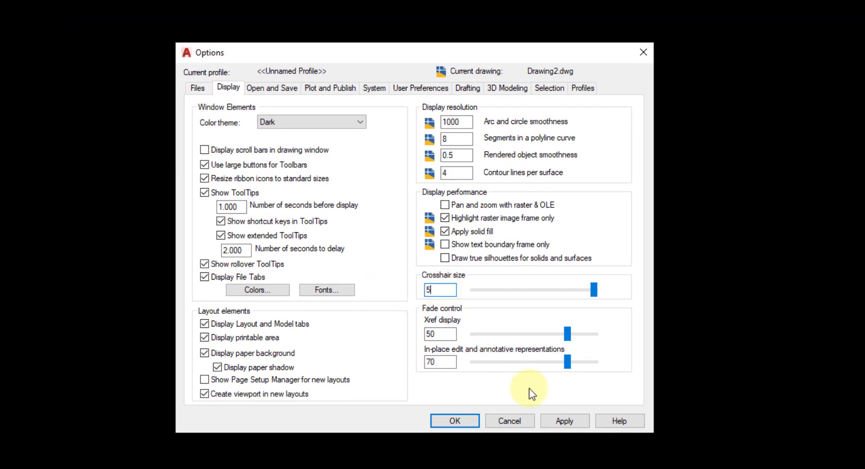
pyautogui.click(566, 419)
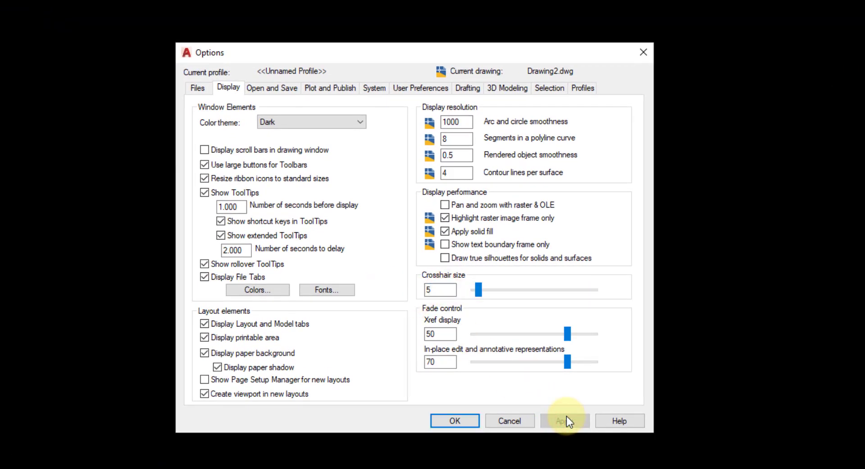
pyautogui.click(285, 92)
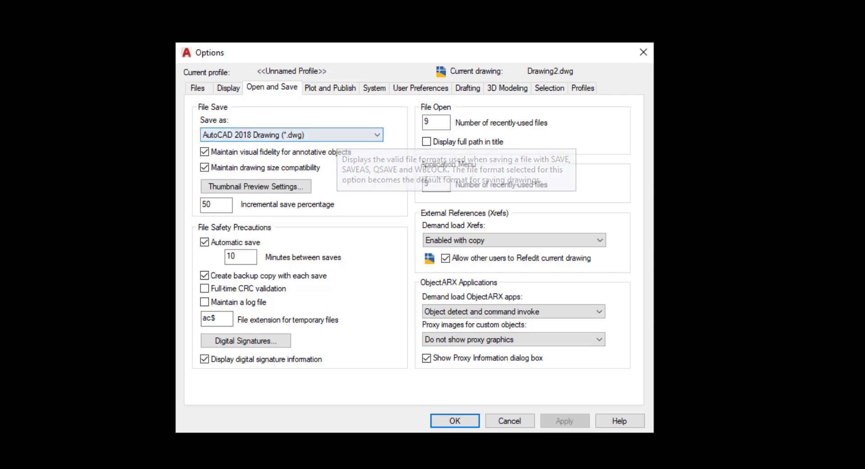
# Step: Browse the Save as formats, keep AutoCAD 2018 Drawing (*.dwg), and cancel Options
pyautogui.click(345, 133)
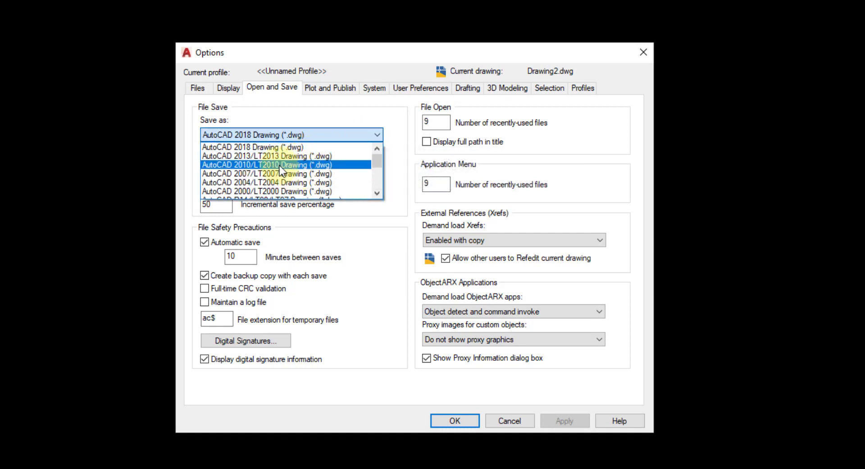
pyautogui.scroll(-1, 280, 177)
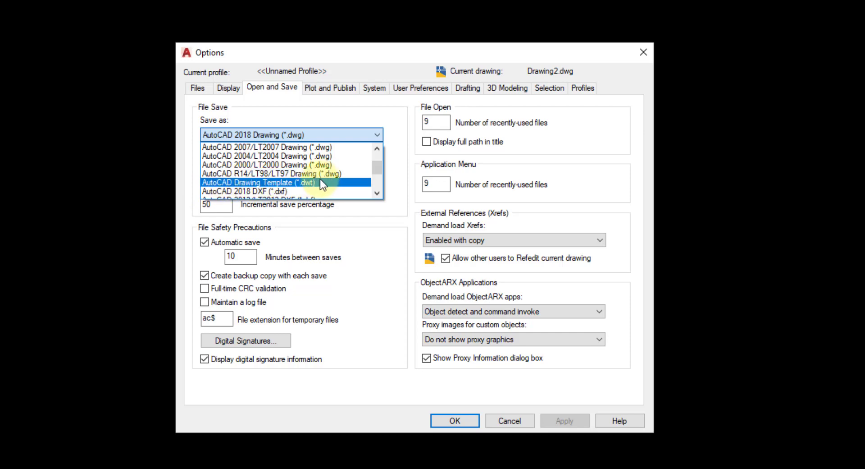
pyautogui.click(381, 111)
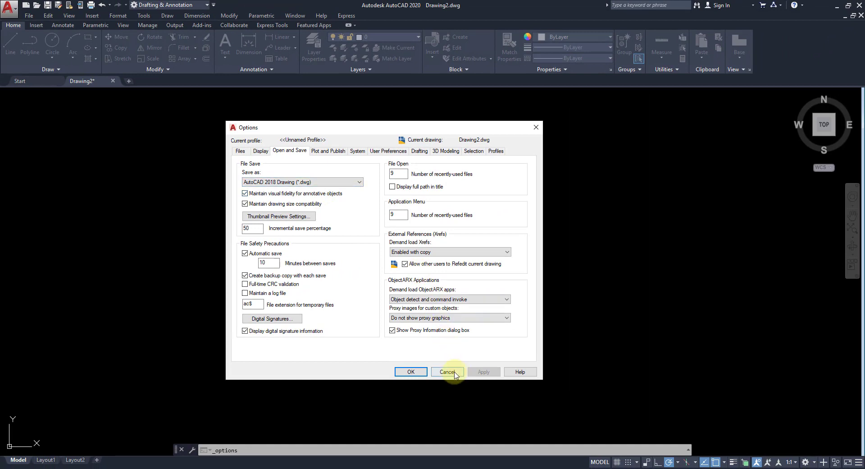
pyautogui.click(454, 374)
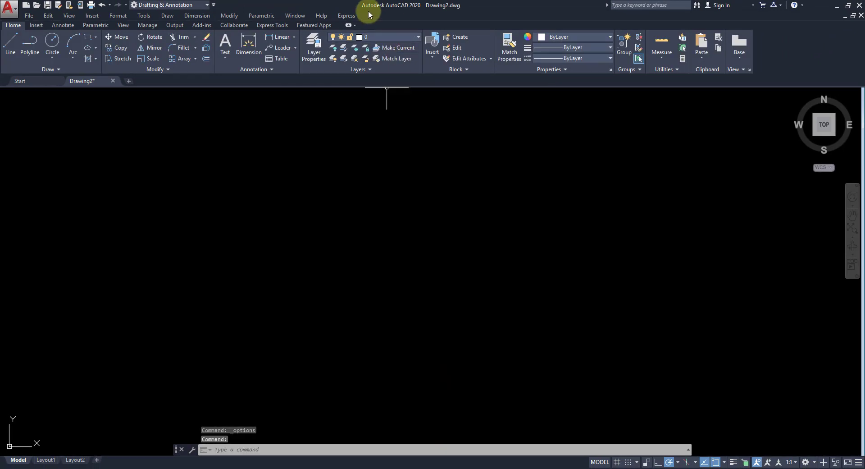
# Step: Review the save file types, cancel without saving Drawing2, and bring up the canvas shortcut menu
pyautogui.click(47, 5)
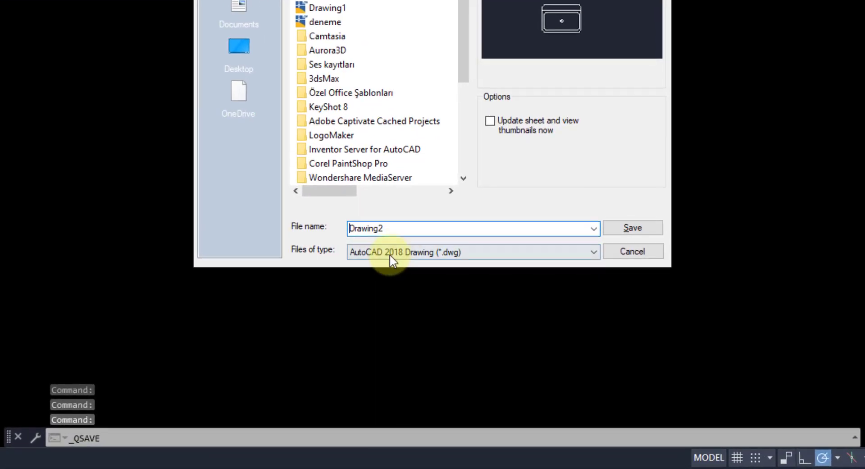
pyautogui.click(391, 253)
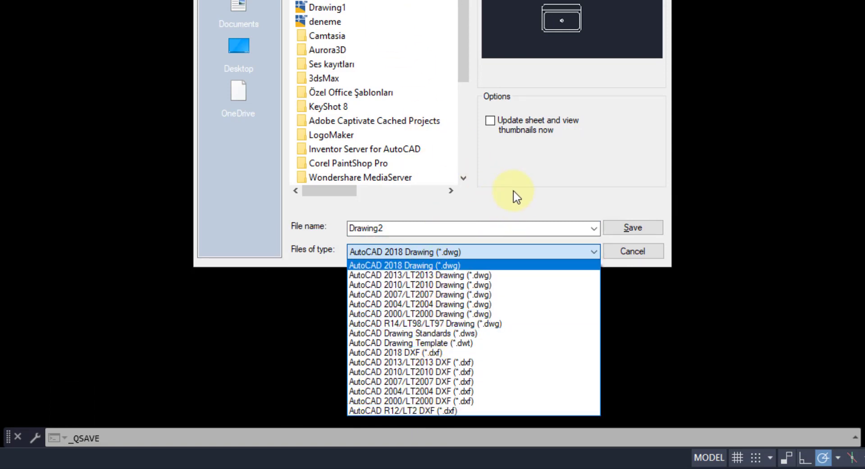
pyautogui.click(616, 254)
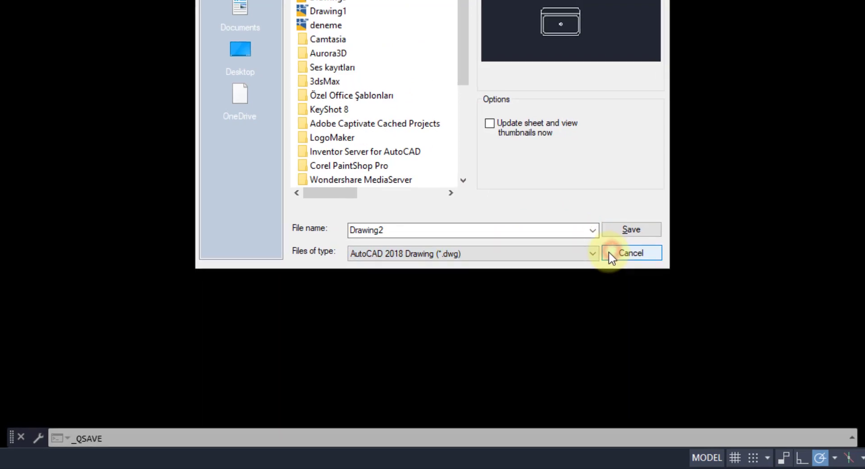
pyautogui.click(616, 252)
pyautogui.rightClick(376, 184)
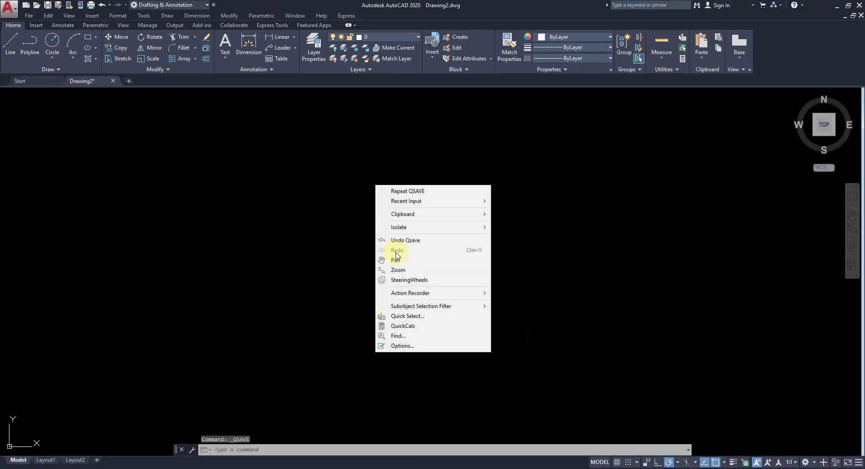
# Step: Reopen Options on the Open and Save tab and select the recently-used files count of 9
pyautogui.click(402, 345)
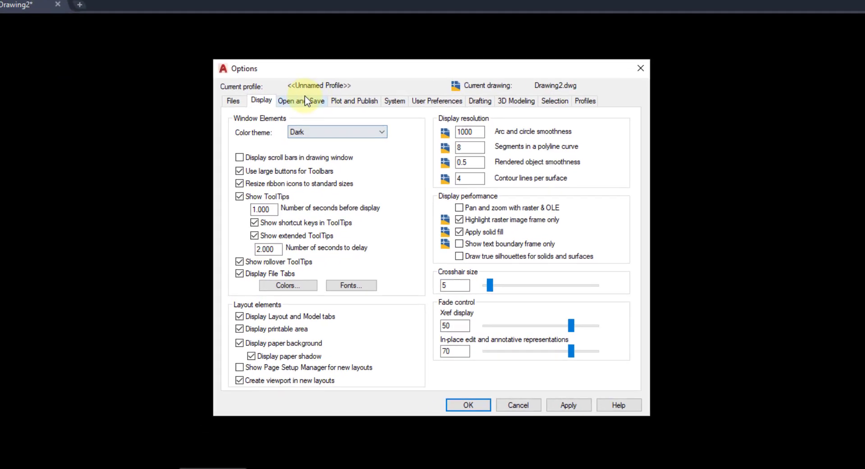
pyautogui.click(293, 134)
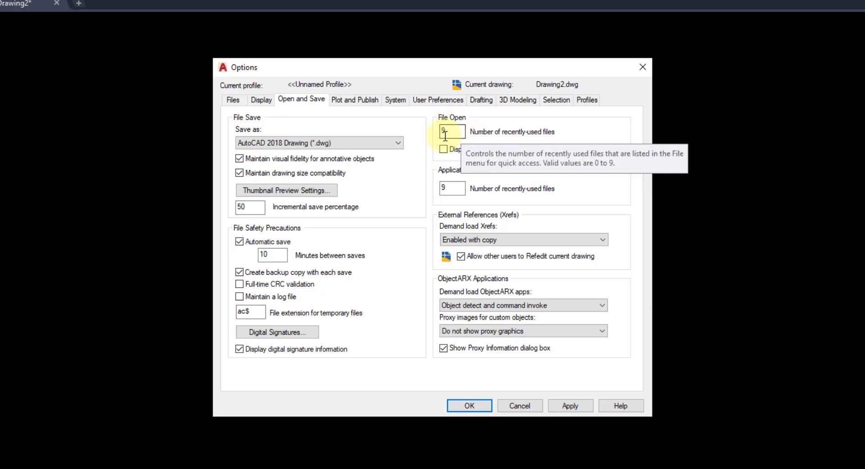
pyautogui.doubleClick(459, 131)
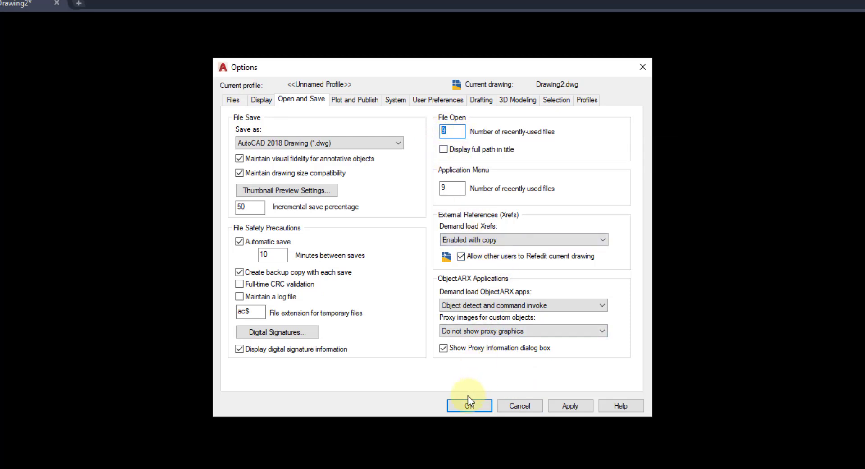
# Step: On Plot and Publish, check the output devices, keep Brother HL-2130 series, and dismiss the plot-to-file folder browser
pyautogui.click(368, 106)
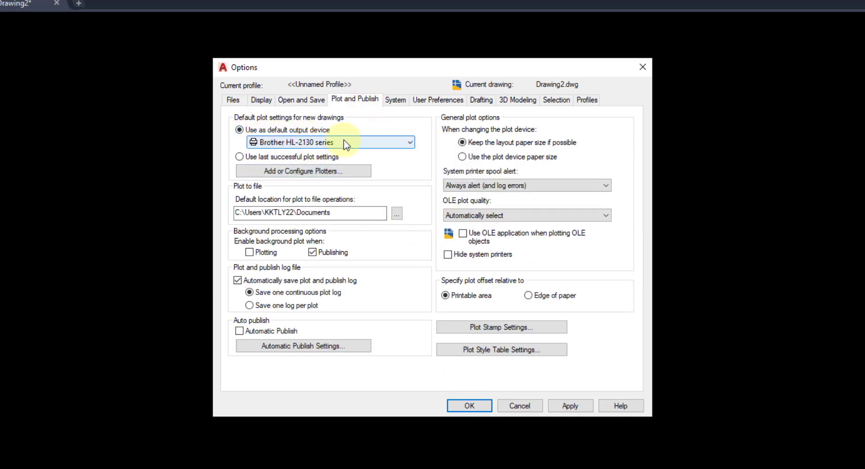
pyautogui.click(364, 142)
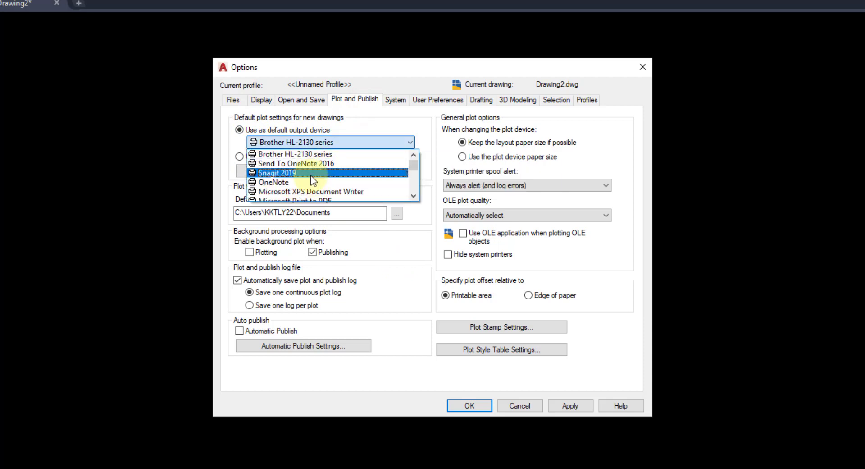
pyautogui.scroll(-1, 310, 175)
pyautogui.click(402, 123)
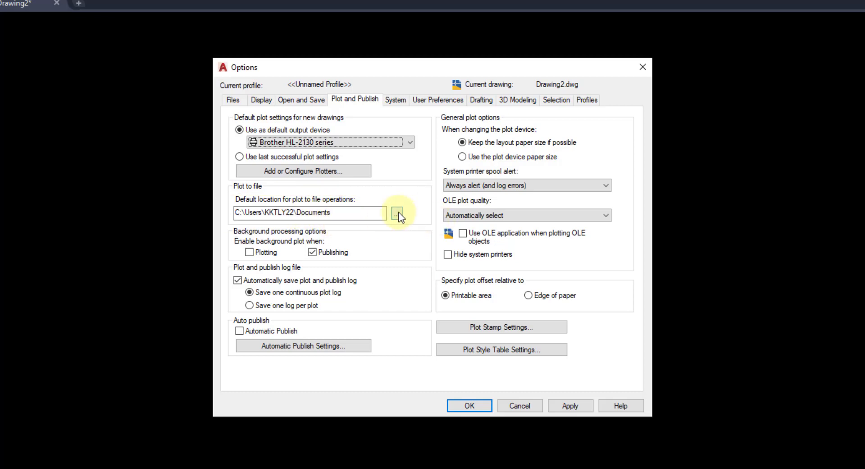
pyautogui.click(397, 213)
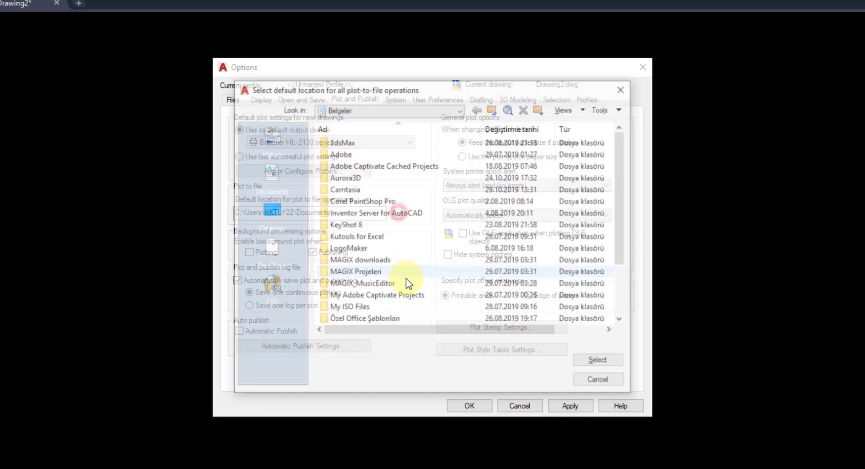
pyautogui.click(588, 383)
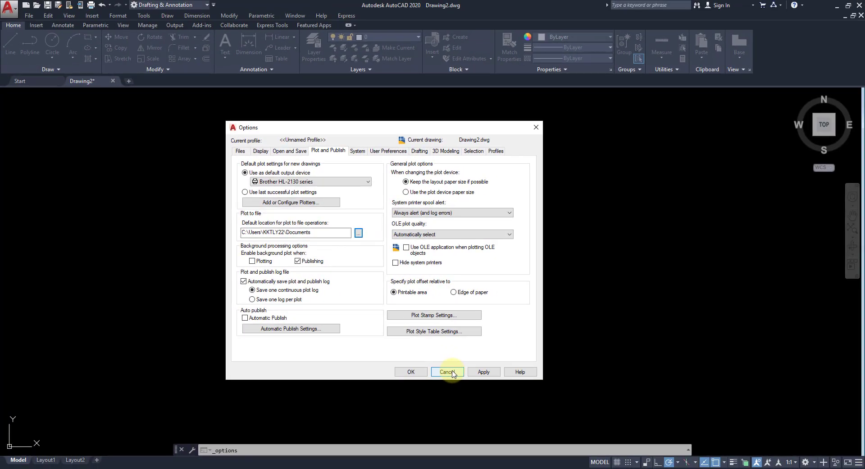
# Step: Cancel Options, then browse the Save in locations and cancel saving the drawing
pyautogui.click(452, 371)
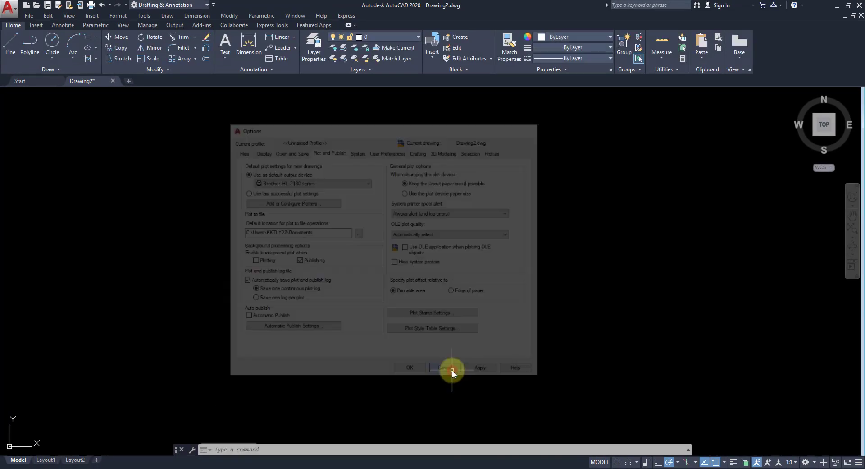
pyautogui.click(48, 7)
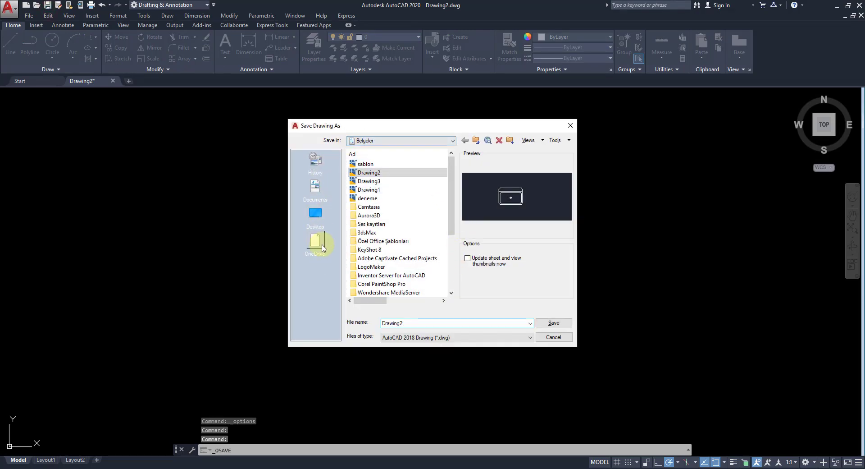
pyautogui.click(428, 143)
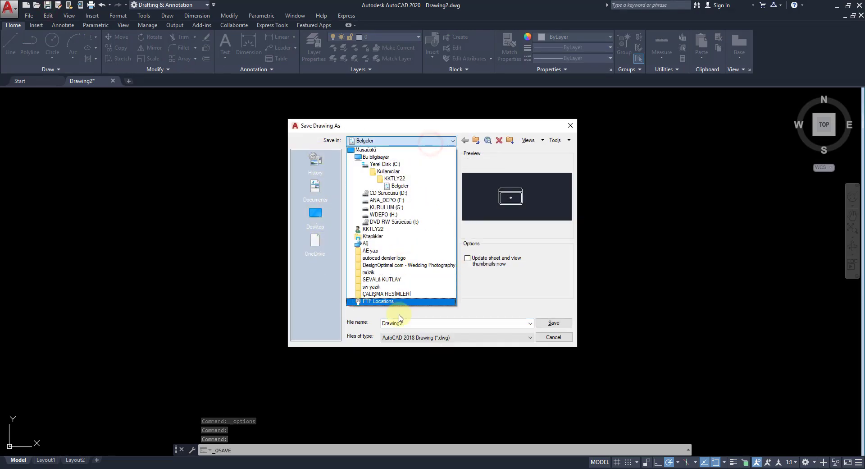
pyautogui.click(480, 290)
pyautogui.click(553, 337)
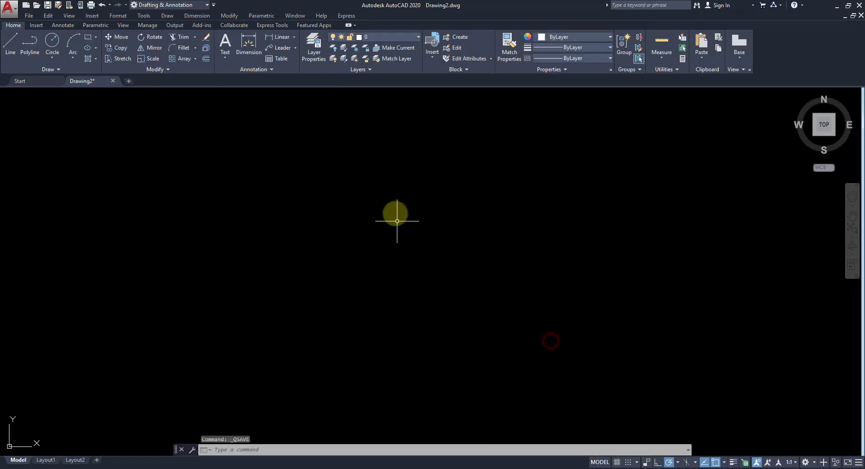
# Step: Reopen Options from the canvas shortcut menu on the Plot and Publish page
pyautogui.rightClick(399, 210)
pyautogui.click(426, 367)
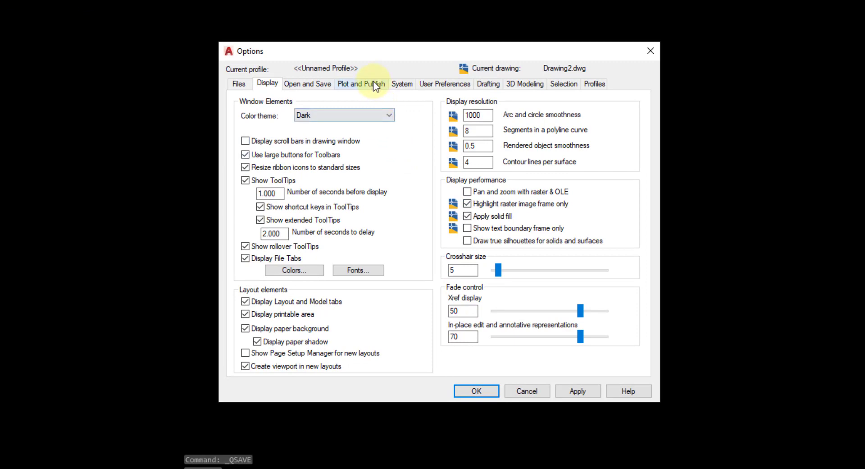
pyautogui.click(374, 82)
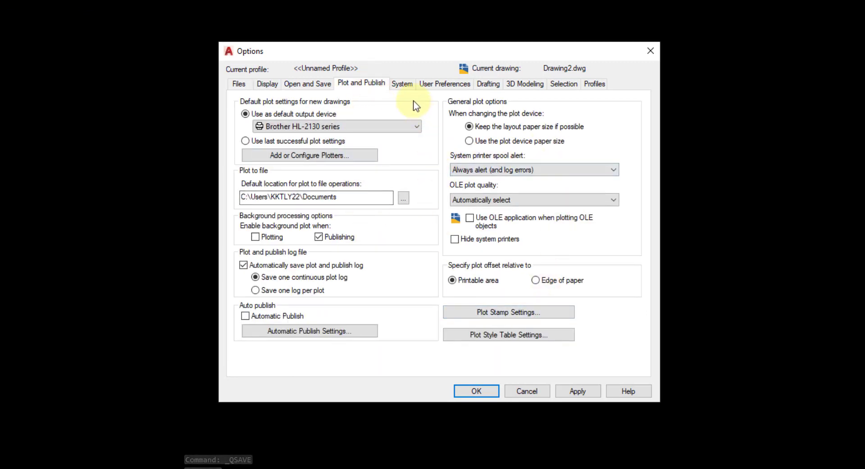
# Step: Look over the System settings, then show User Preferences with Millimeters insertion units
pyautogui.click(405, 83)
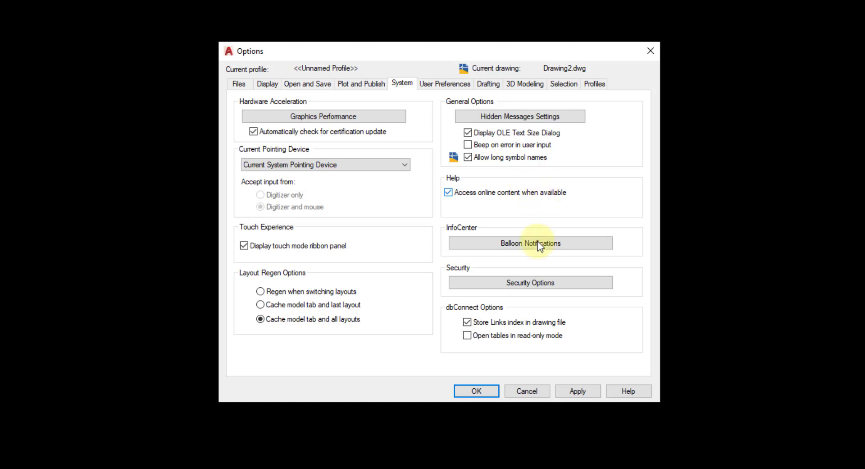
pyautogui.click(453, 87)
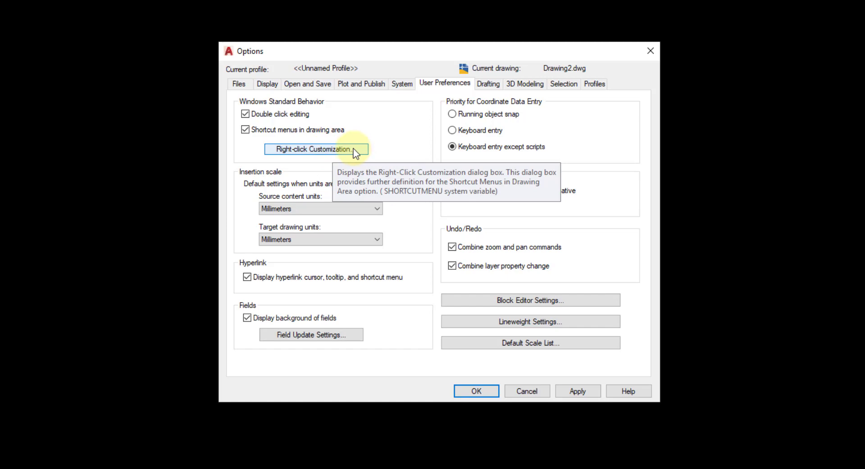
pyautogui.click(352, 149)
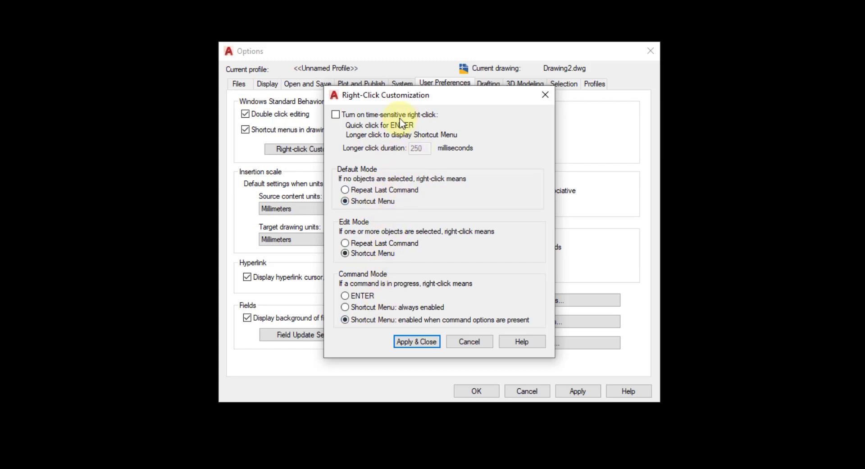
pyautogui.click(479, 344)
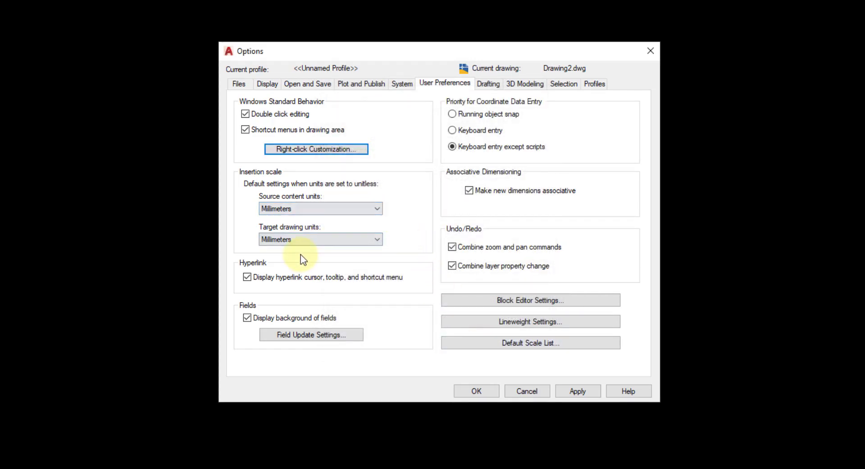
# Step: Keep Millimeters for both source content and target drawing units, then show the Drafting settings
pyautogui.click(301, 207)
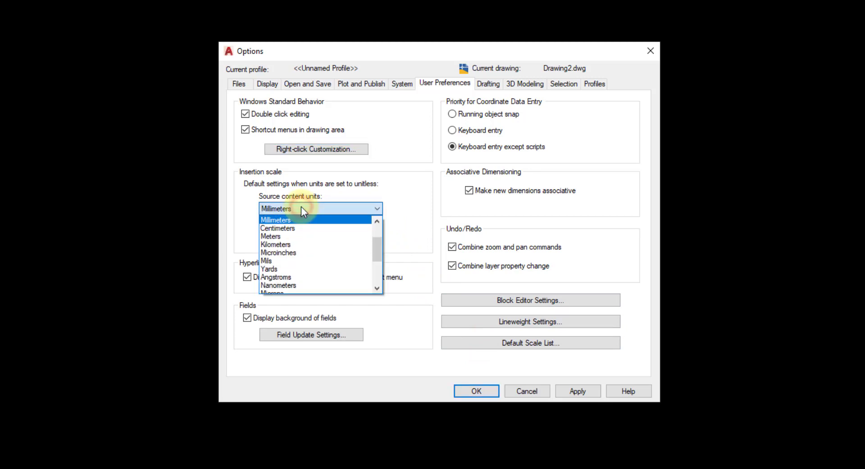
pyautogui.click(301, 212)
pyautogui.click(301, 237)
pyautogui.click(301, 236)
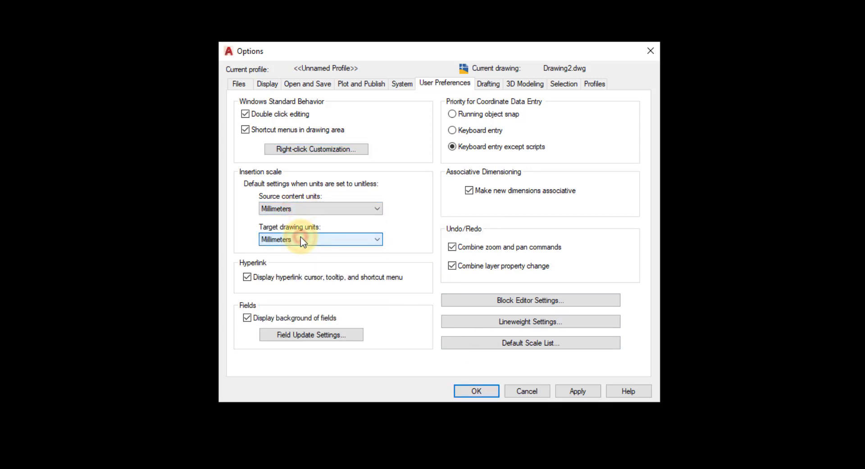
pyautogui.click(334, 212)
pyautogui.click(334, 211)
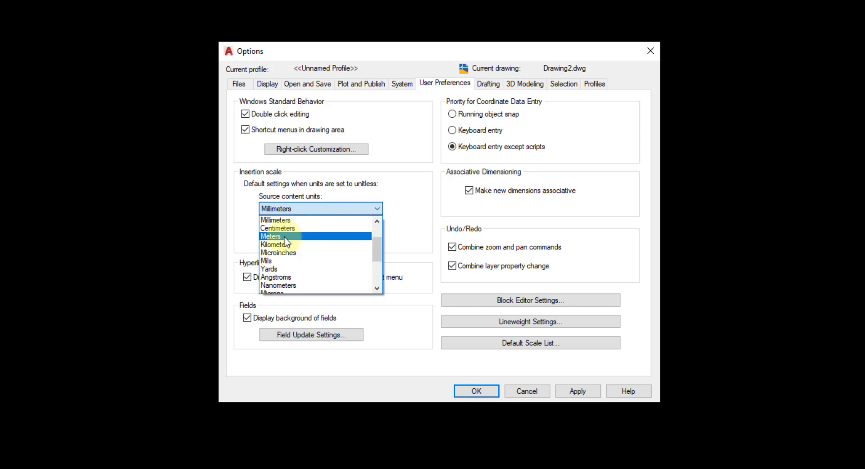
pyautogui.scroll(-2, 339, 239)
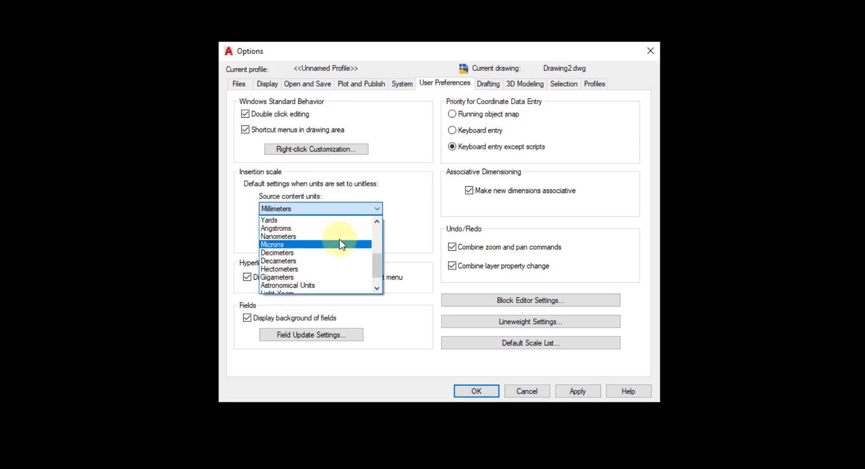
pyautogui.click(399, 192)
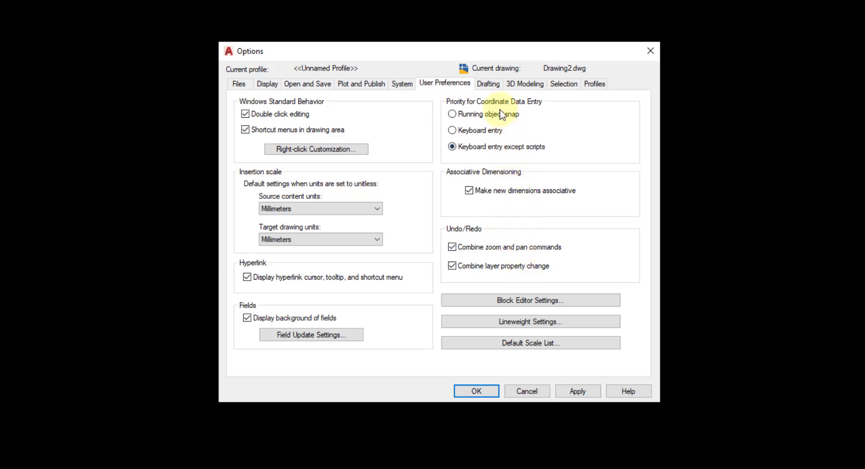
pyautogui.click(493, 86)
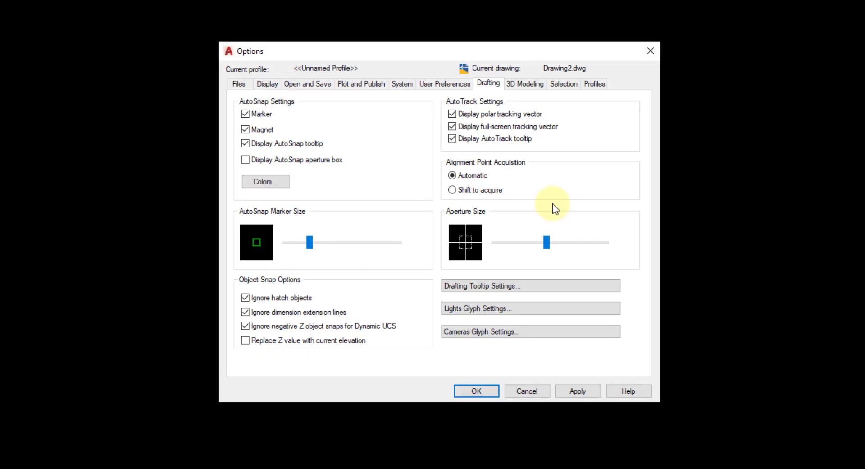
# Step: Return to the Display page, confirming crosshair size 5, Dark theme and ToolTips enabled
pyautogui.click(268, 84)
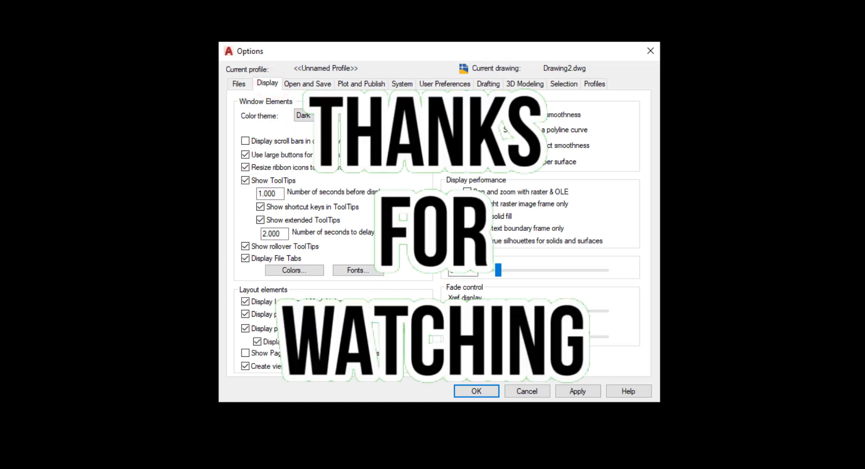